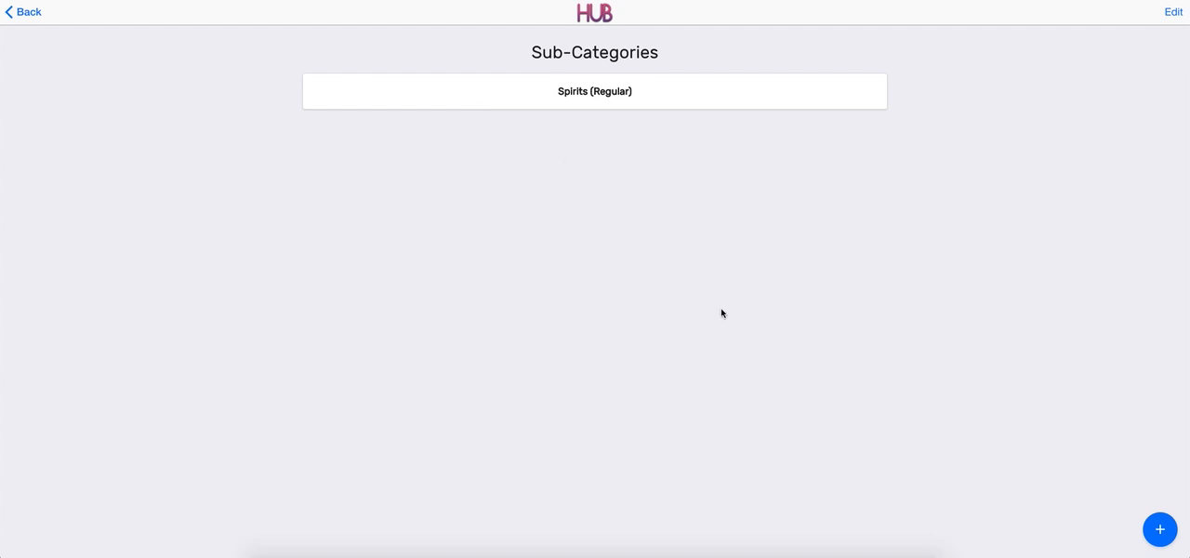
Create a new subcategory named Beers with the subcategory type Drink.
left_click(1160, 532)
left_click(614, 82)
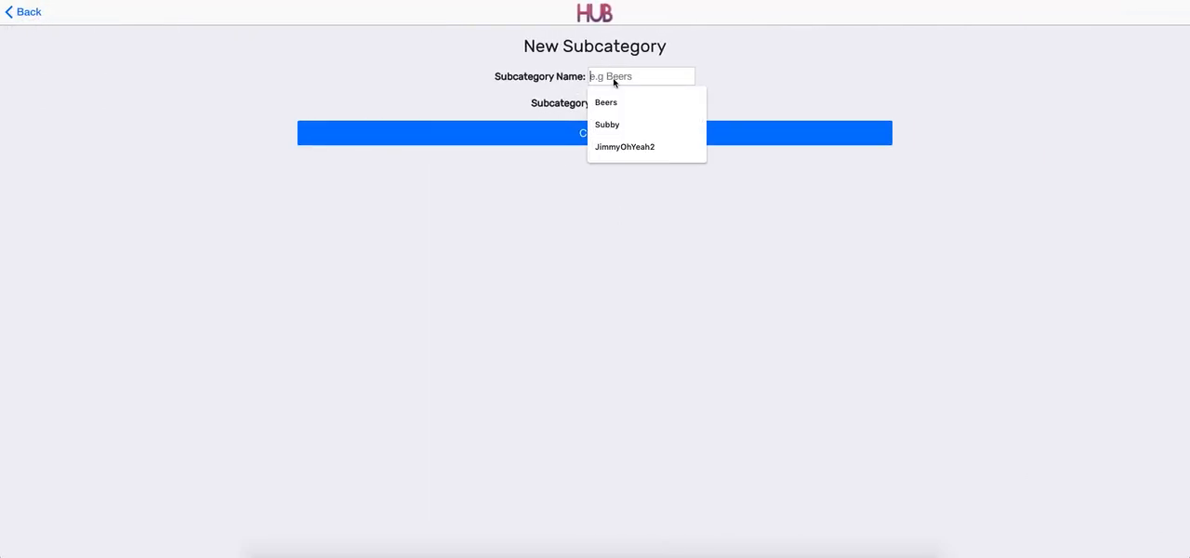
type("Beers")
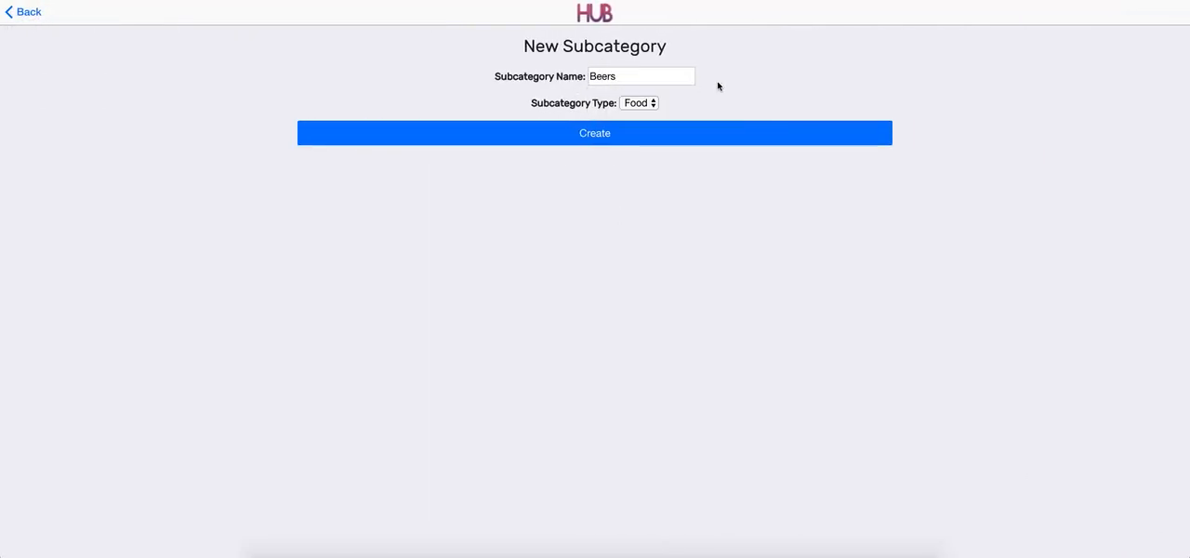
left_click(641, 104)
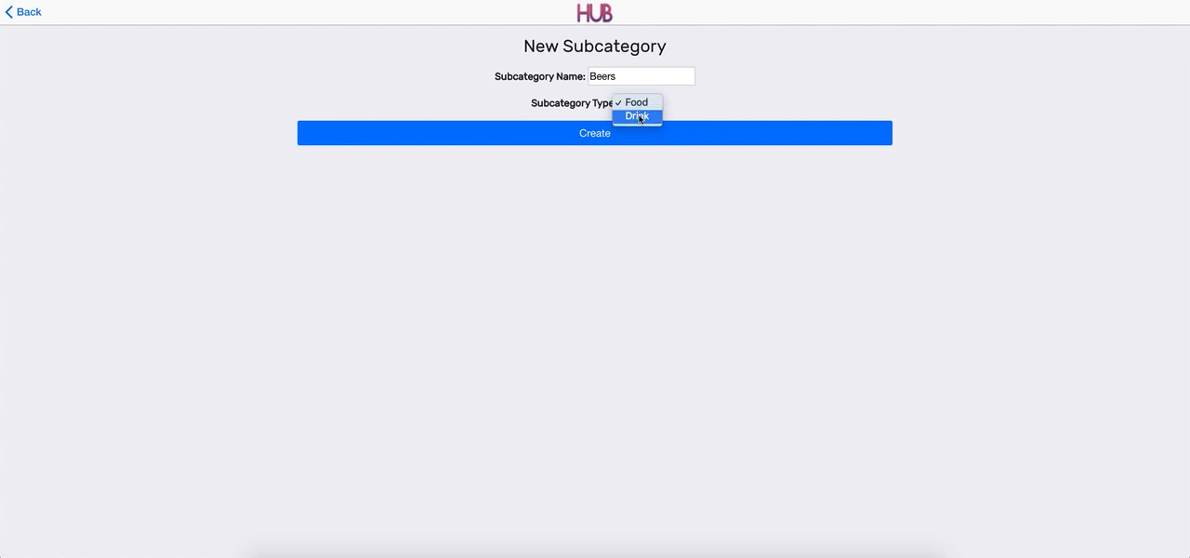
left_click(639, 116)
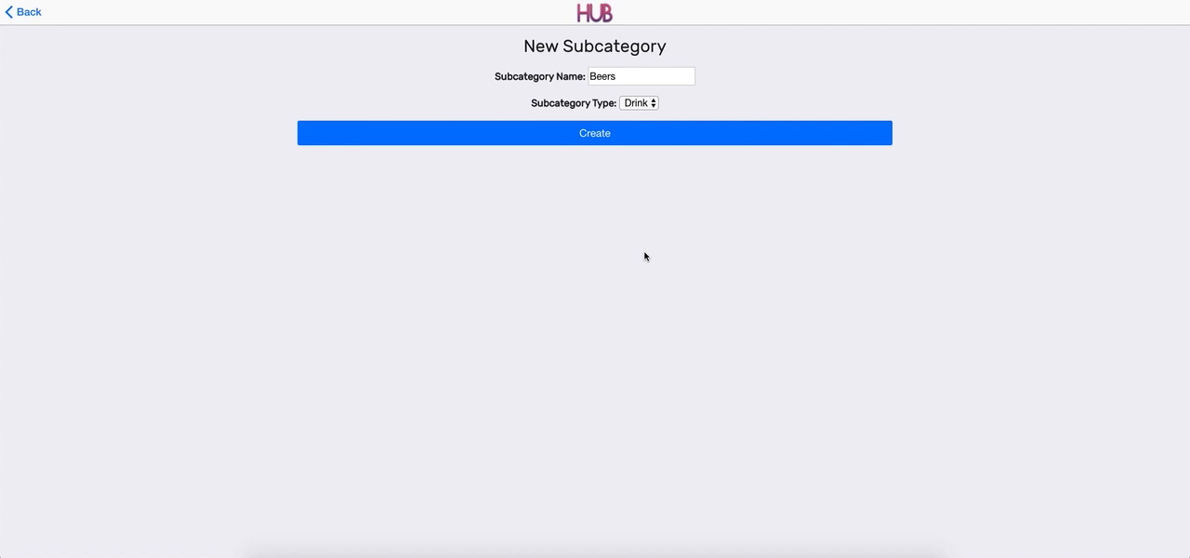
left_click(582, 138)
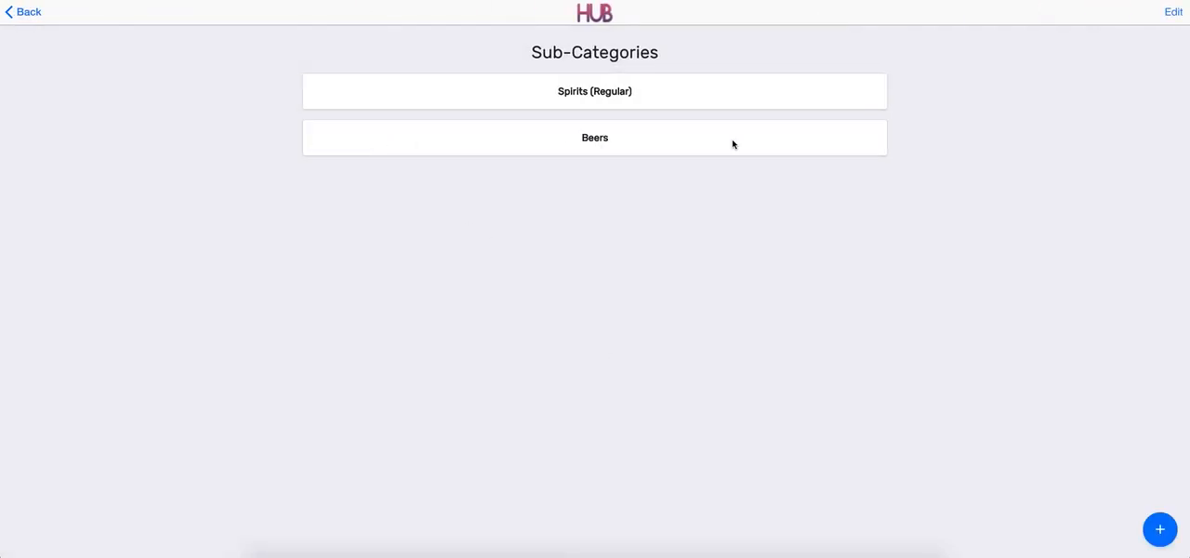
Start a new item in the Beers subcategory and name it Heineken Pint.
left_click(483, 147)
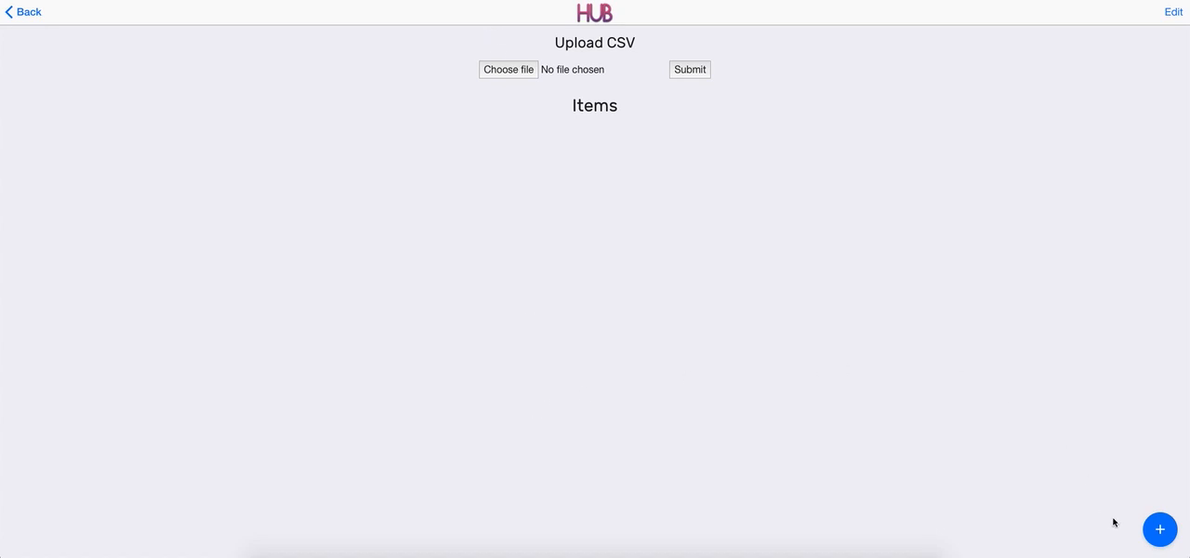
left_click(1159, 531)
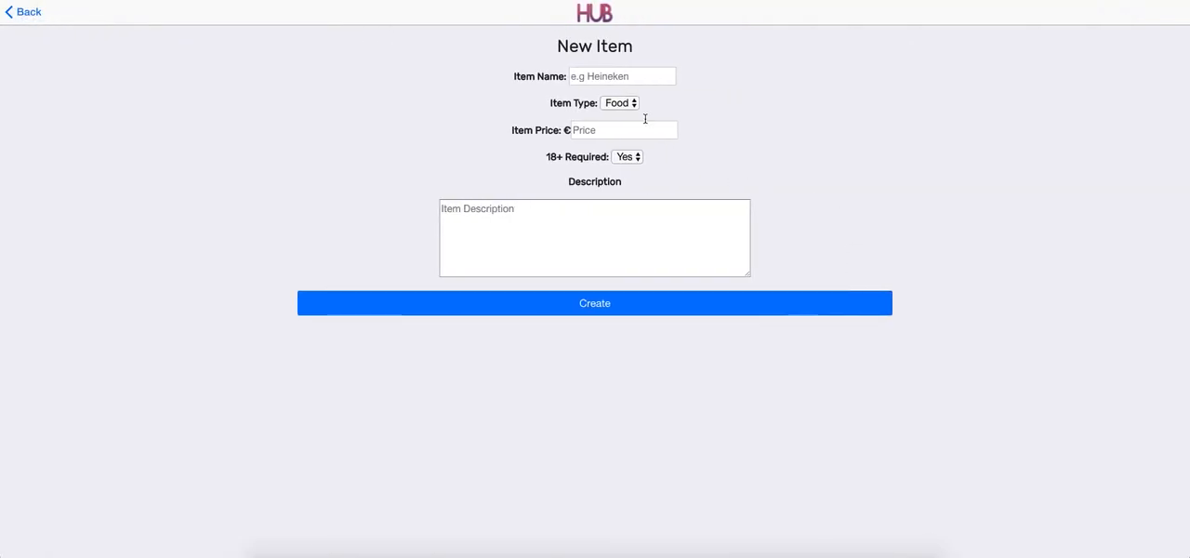
left_click(611, 80)
type("Heineken")
key("BackSpace")
key("BackSpace")
key("BackSpace")
type("eken Pin")
Set the new item's type to Drink, its price to €5.60 and its 18+ requirement to Yes.
left_click(619, 103)
left_click(616, 117)
left_click(649, 131)
type("5.60")
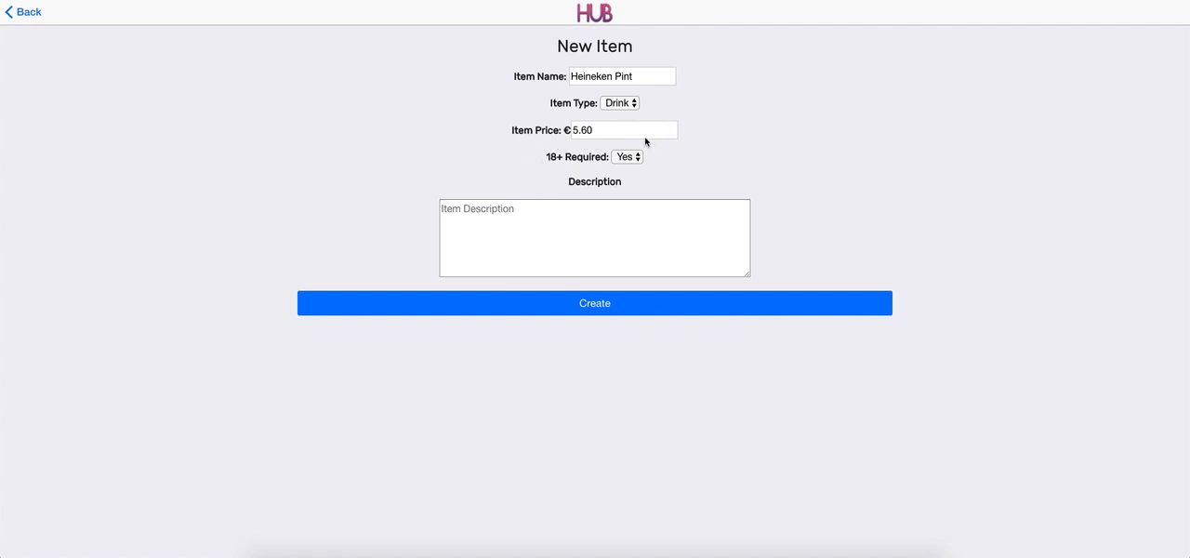
left_click(630, 158)
left_click(655, 161)
left_click(630, 158)
left_click(623, 156)
Describe the Heineken Pint item as "Made in Amsterdam" and create it.
left_click(655, 229)
type("Made in Amsterdam")
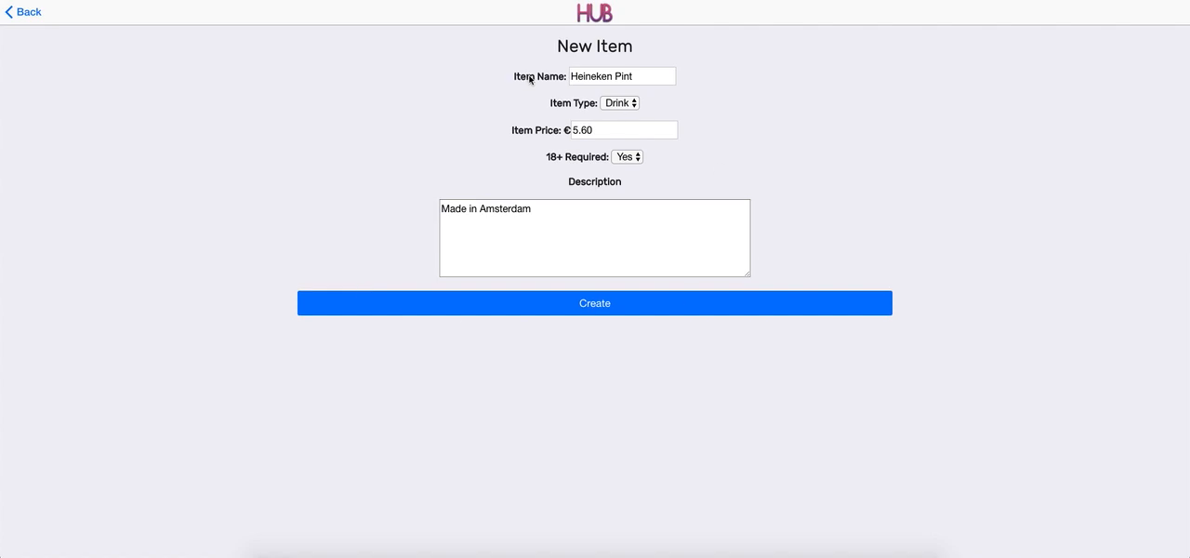
left_click(713, 313)
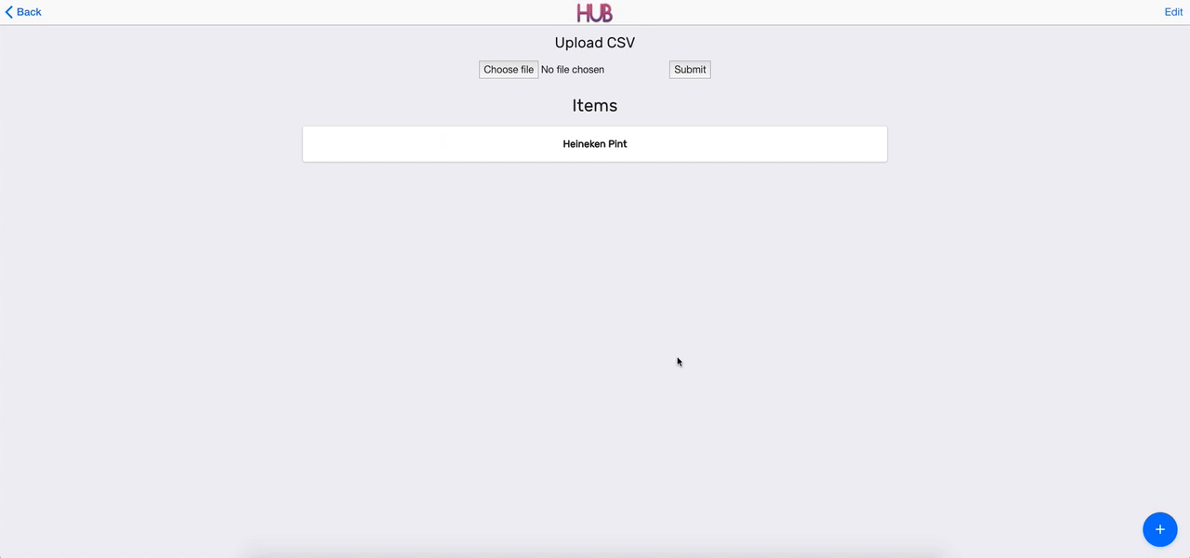
left_click(1157, 531)
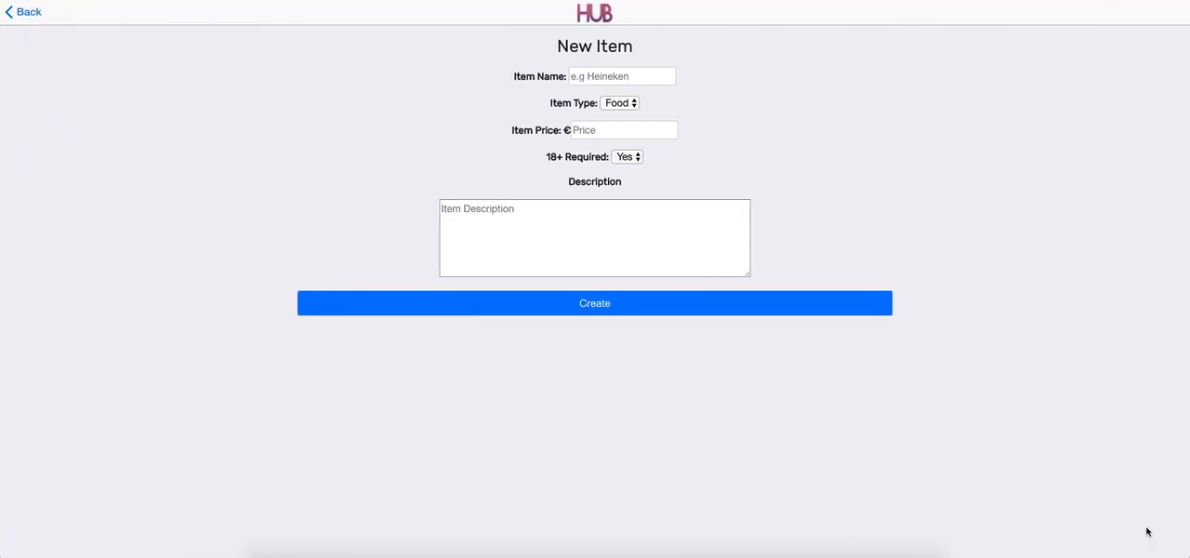
left_click(28, 13)
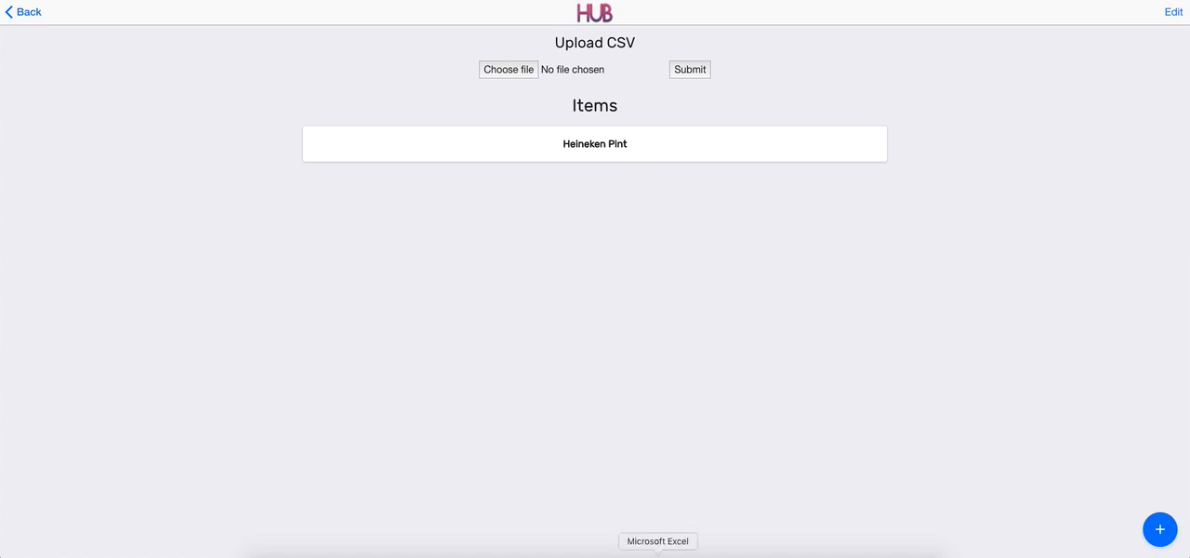
Switch to Microsoft Excel and examine the Tablepaytemplate columns, the sample item rows and the first empty row for further items.
left_click(657, 554)
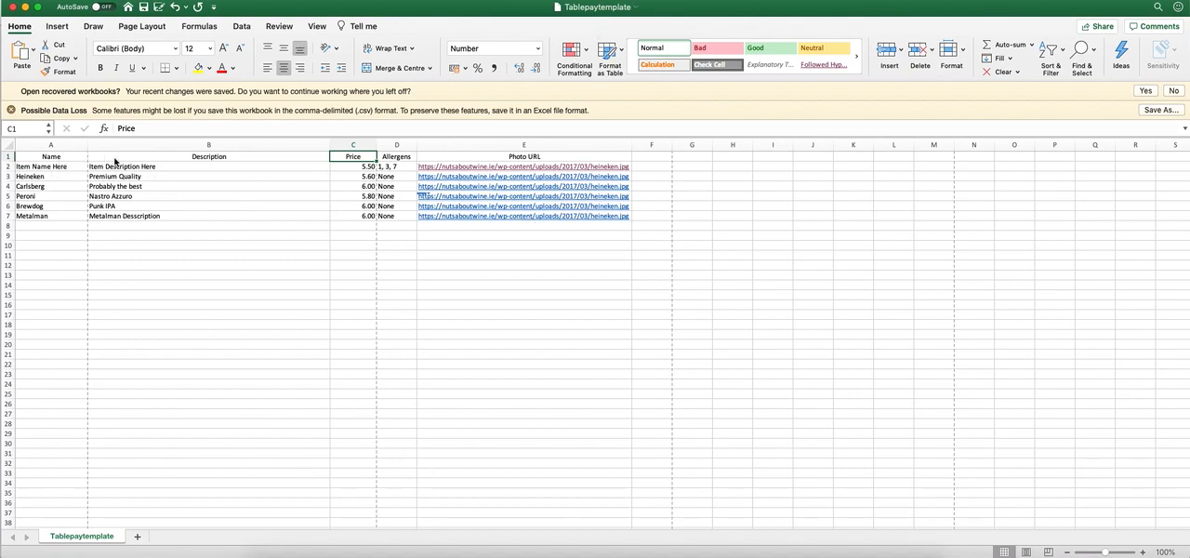
left_click(128, 167)
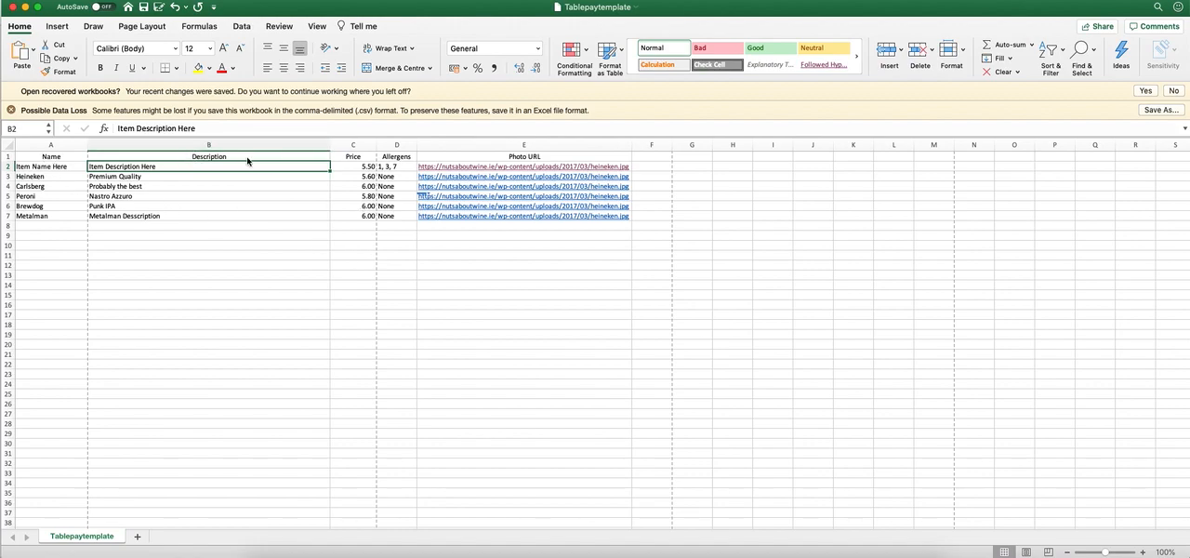
left_click(369, 169)
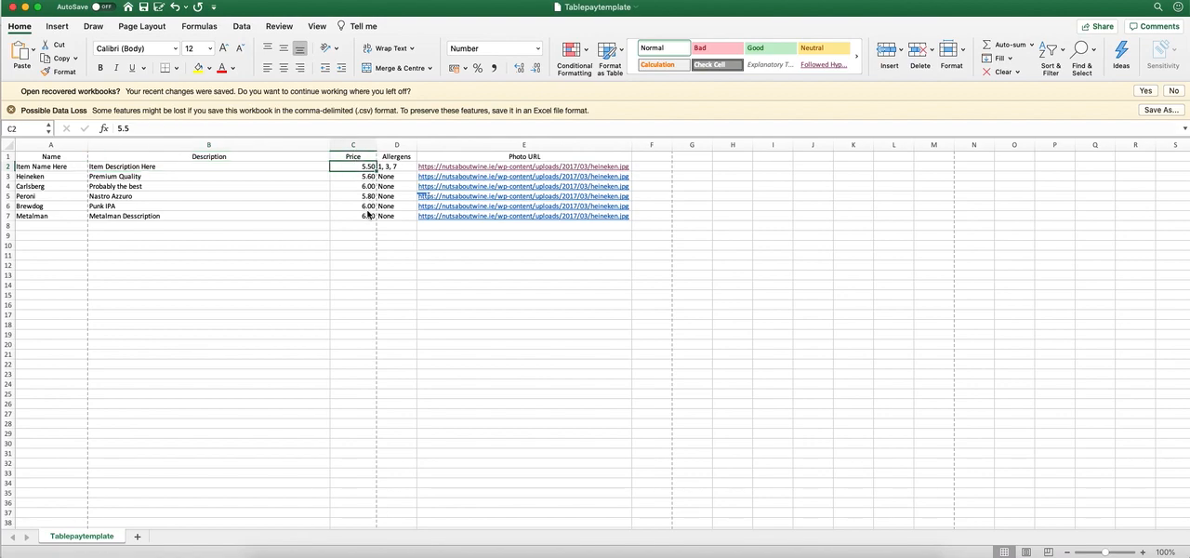
left_click(385, 169)
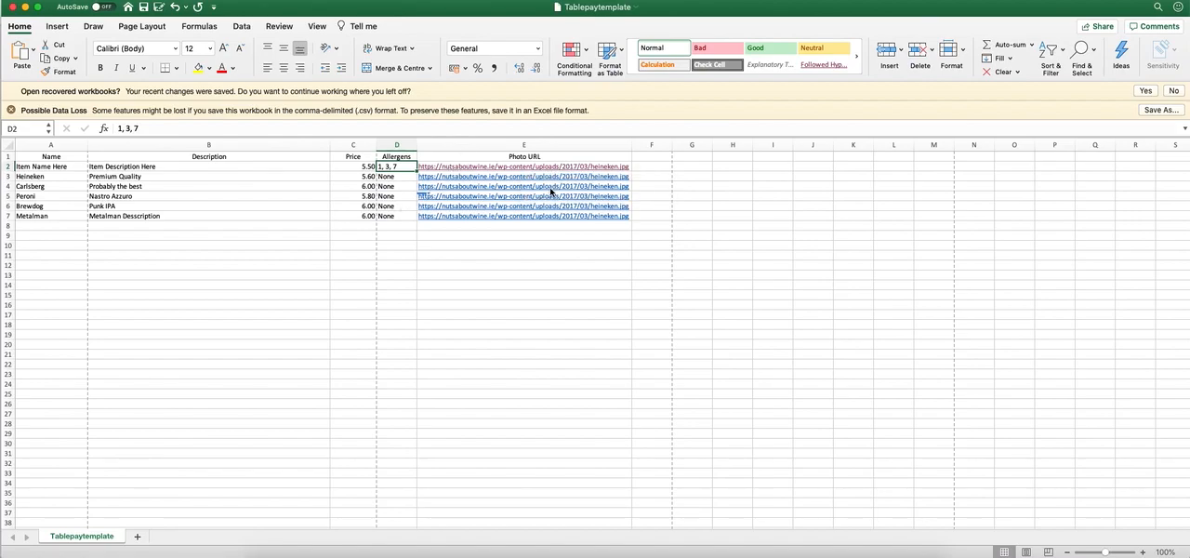
left_click(246, 218)
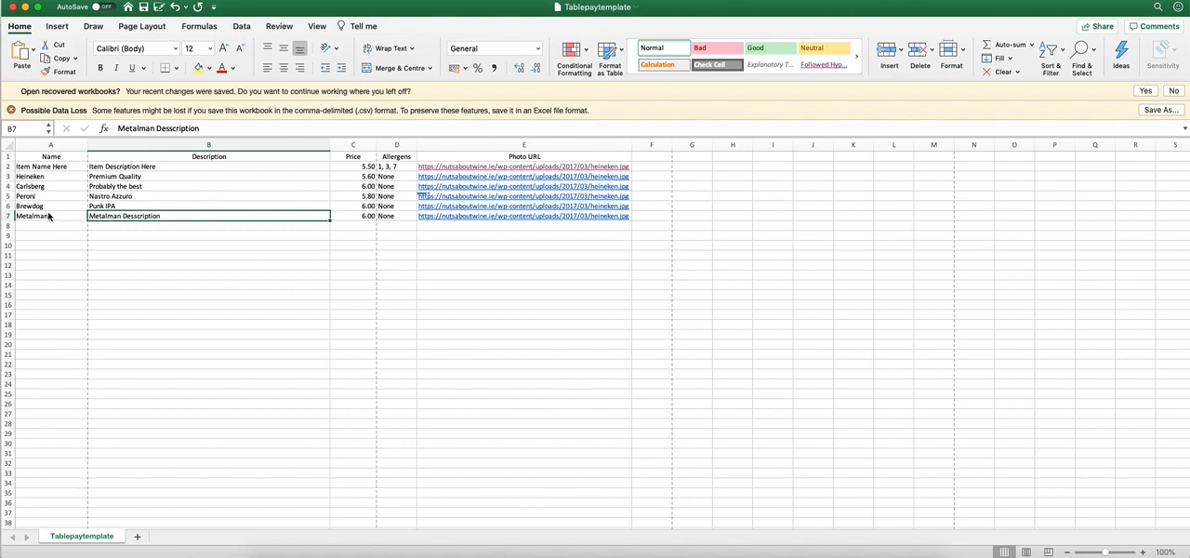
left_click(140, 168)
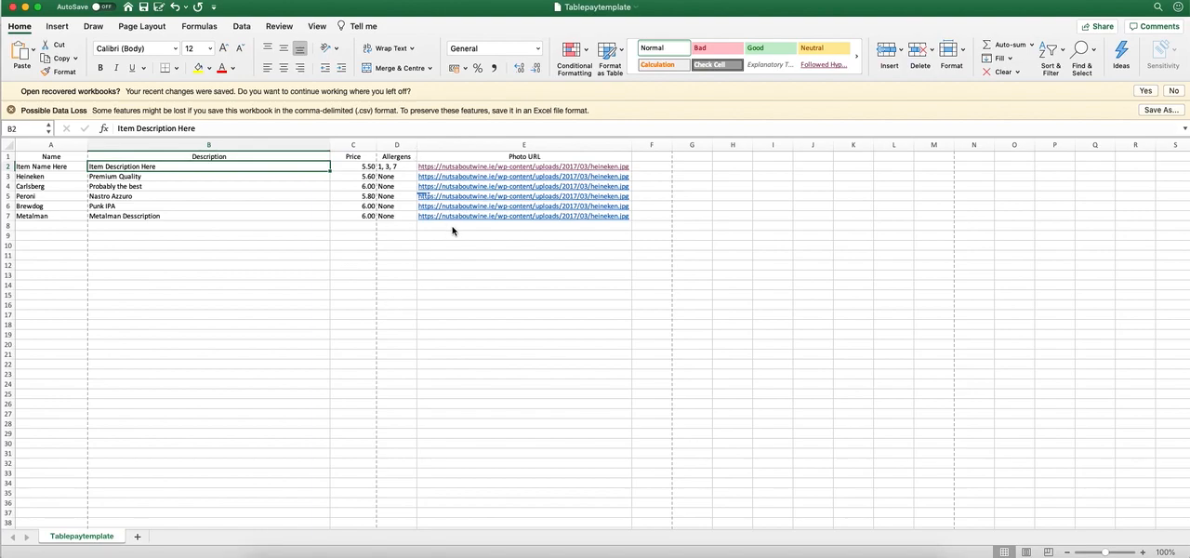
left_click(33, 229)
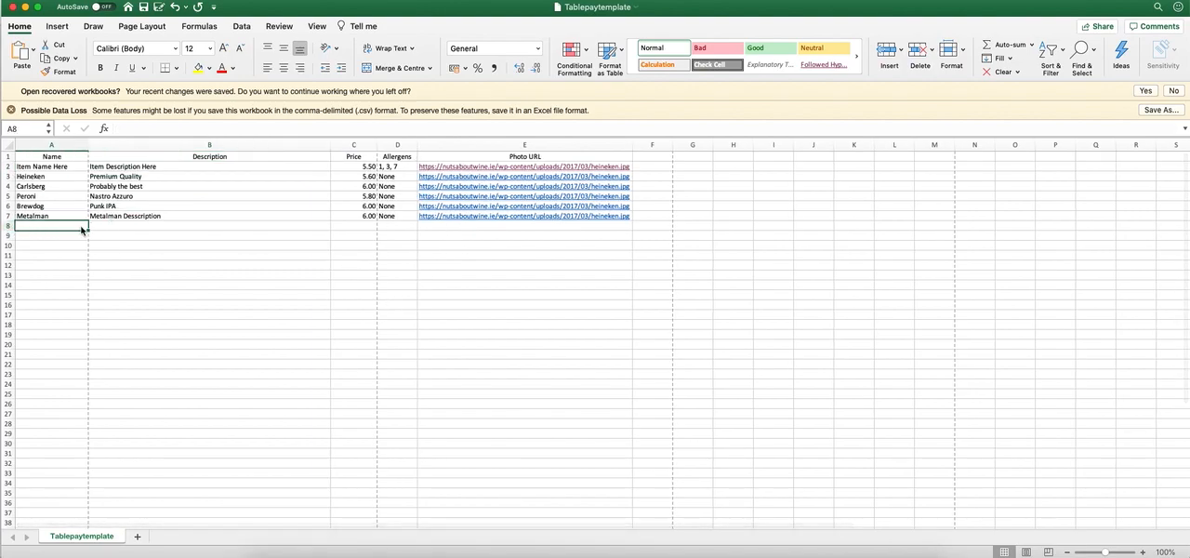
double_click(68, 230)
double_click(110, 225)
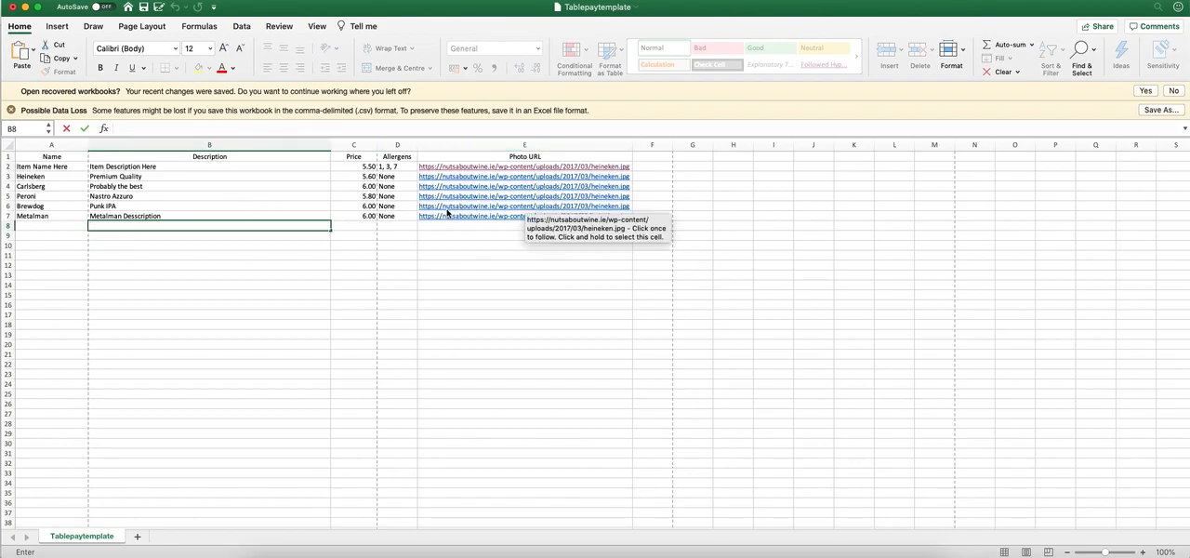
left_click(394, 228)
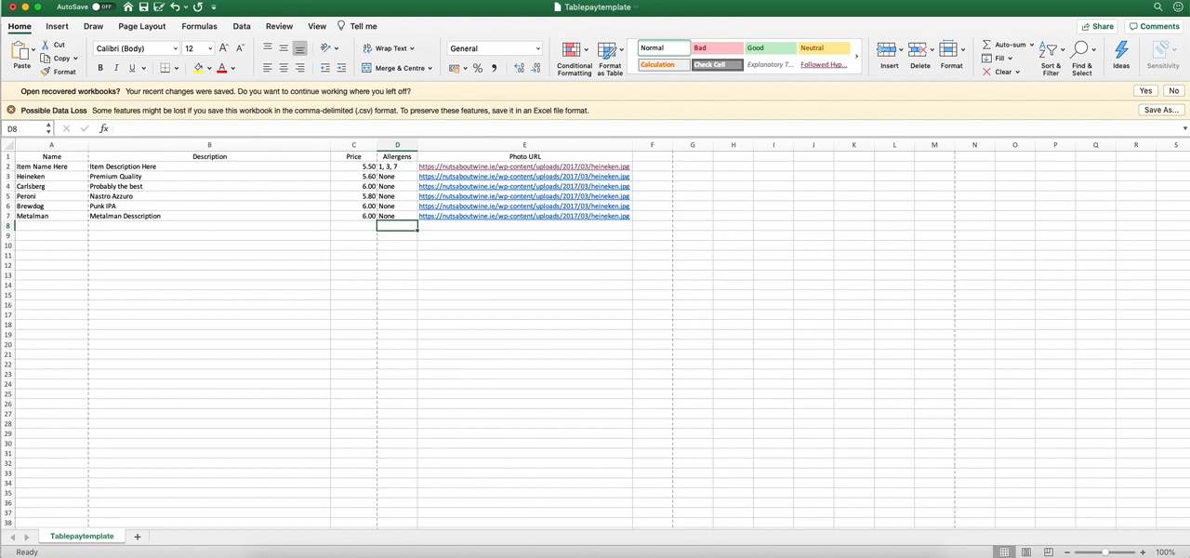
left_click(75, 1)
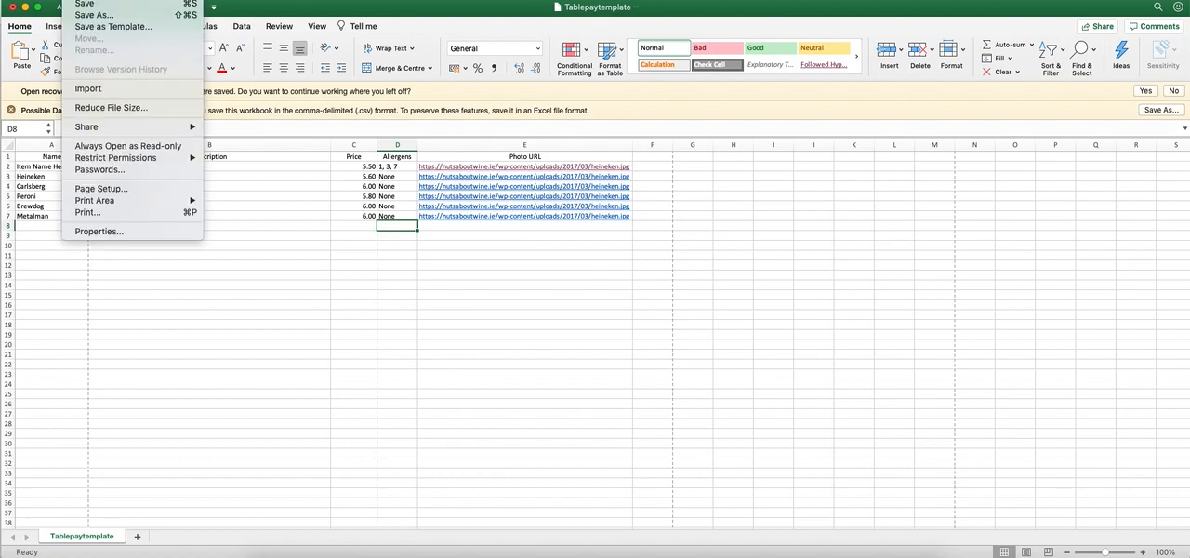
left_click(102, 16)
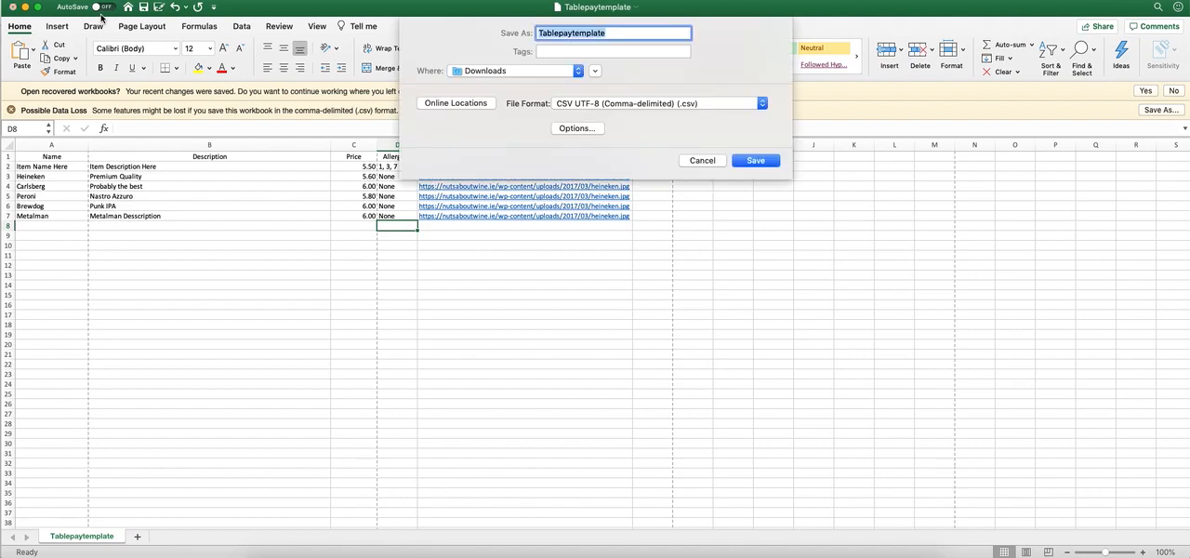
left_click(609, 37)
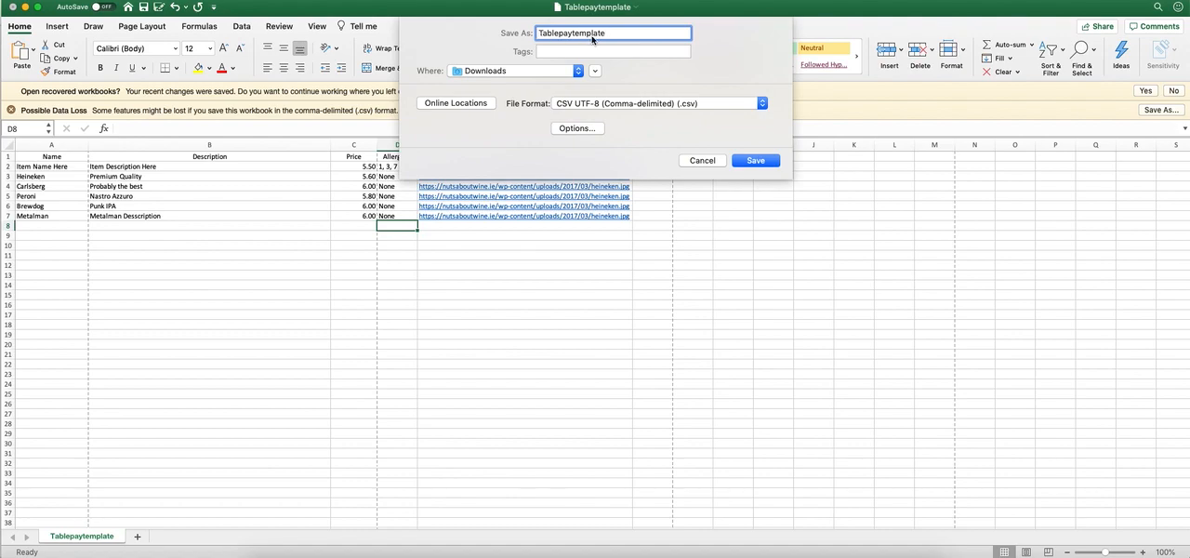
left_click(573, 107)
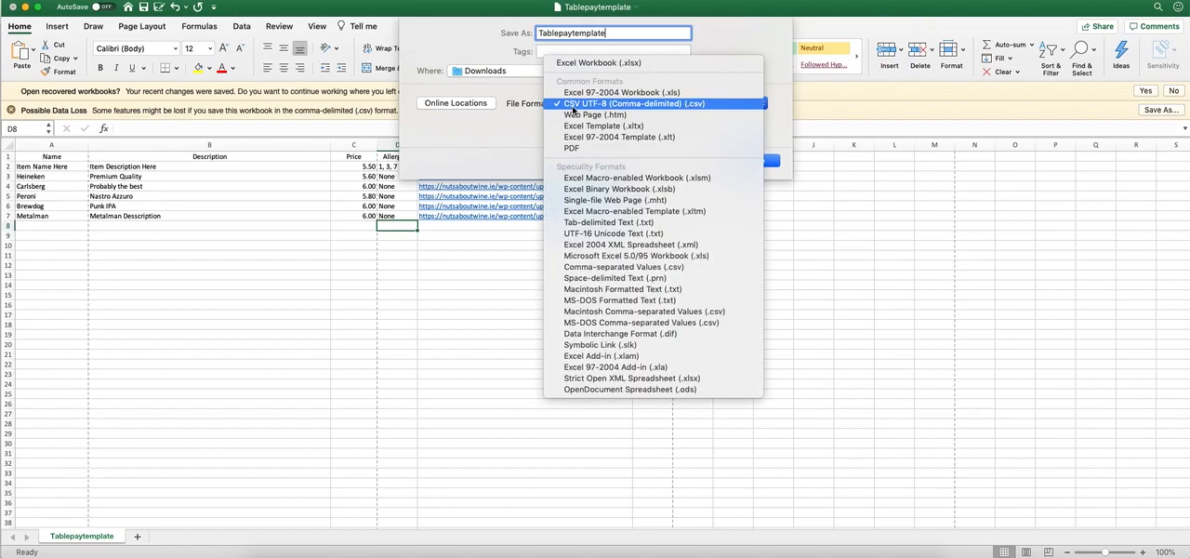
left_click(578, 62)
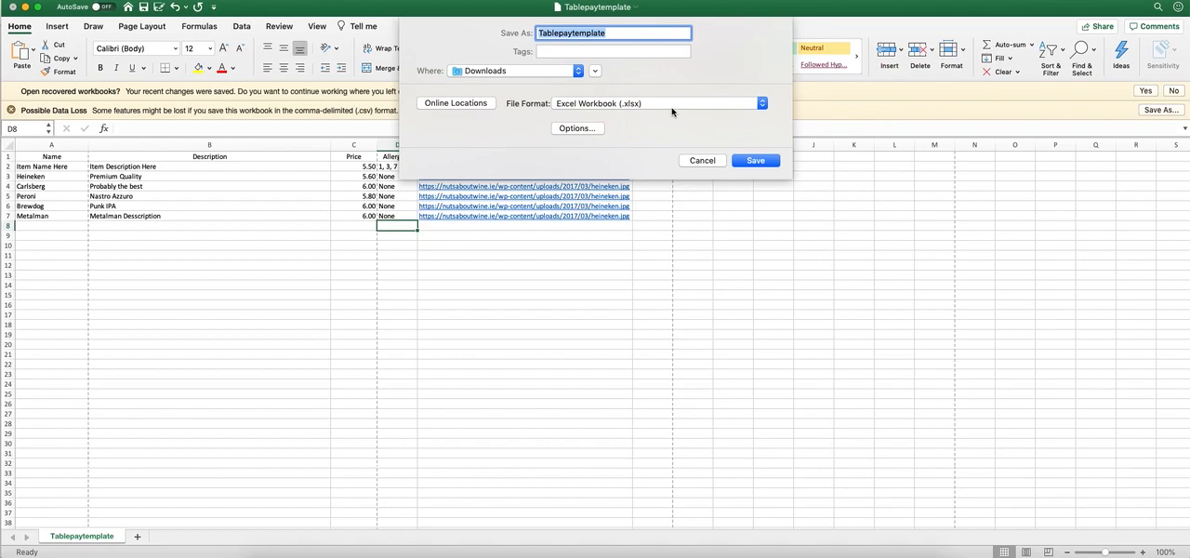
left_click(585, 108)
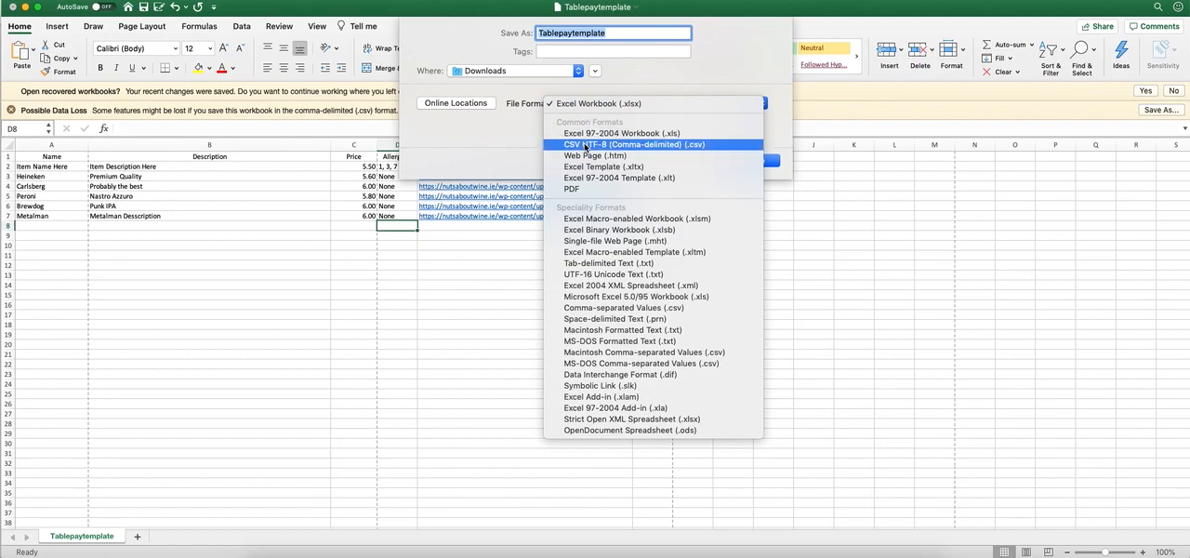
left_click(701, 147)
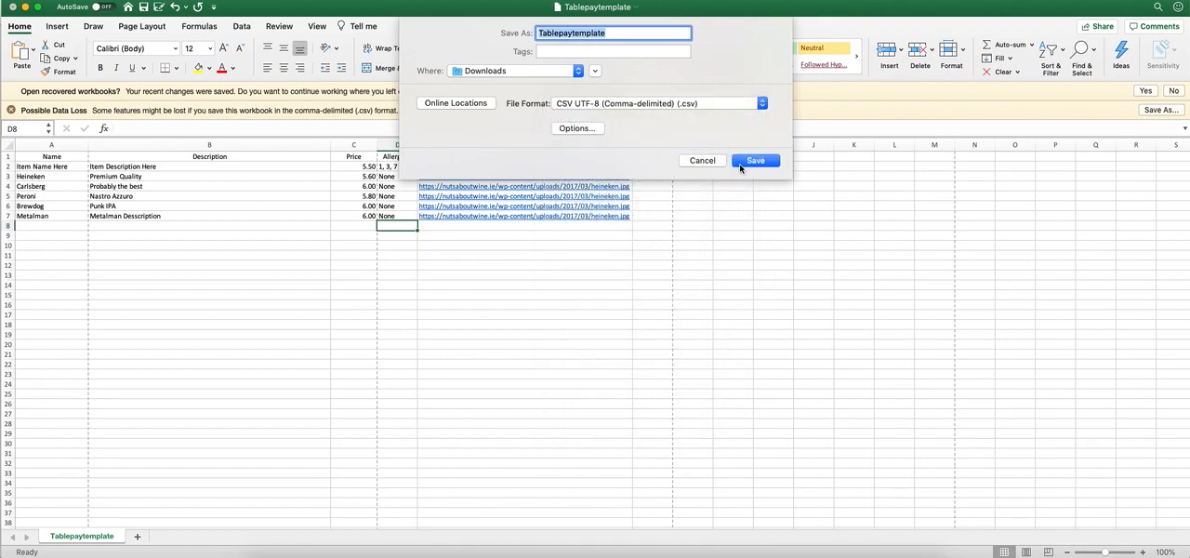
left_click(703, 162)
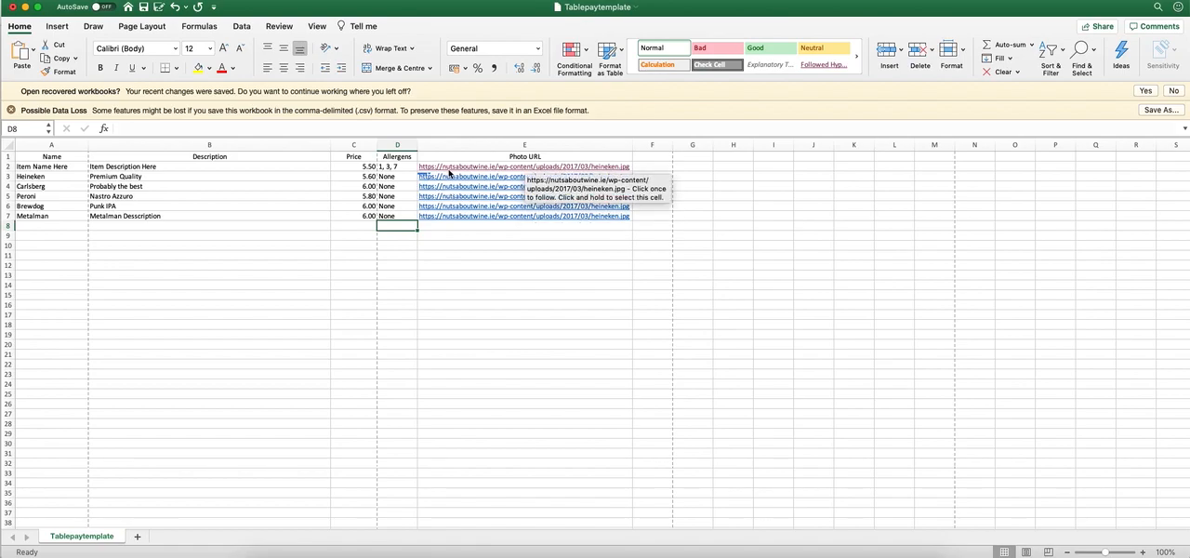
Switch back to the HUB page, upload Tablepaytemplate.csv to the Beers subcategory and return to its item list.
left_click(352, 554)
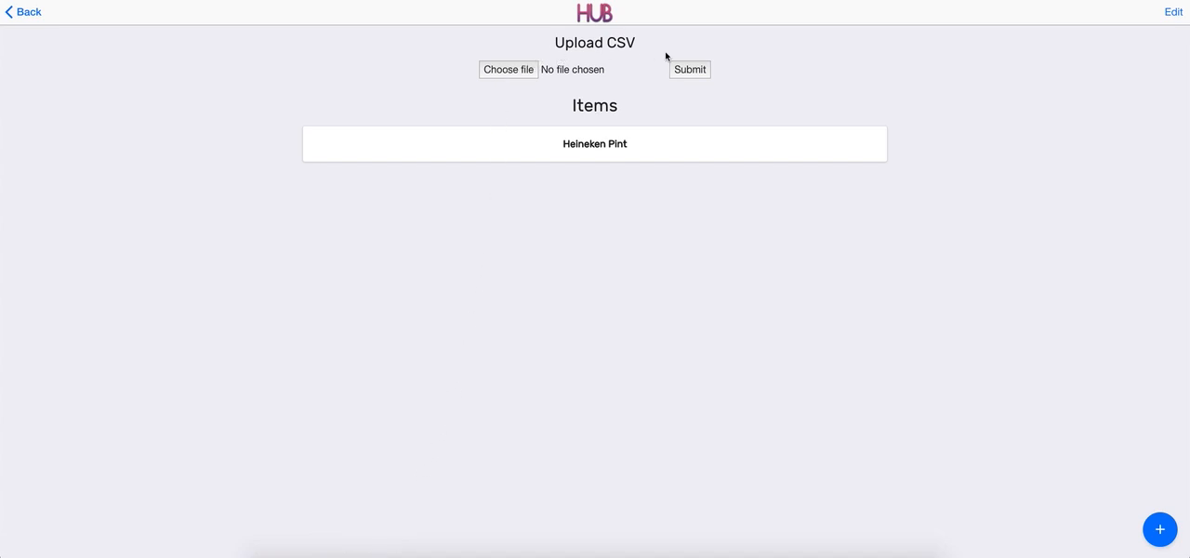
left_click(529, 73)
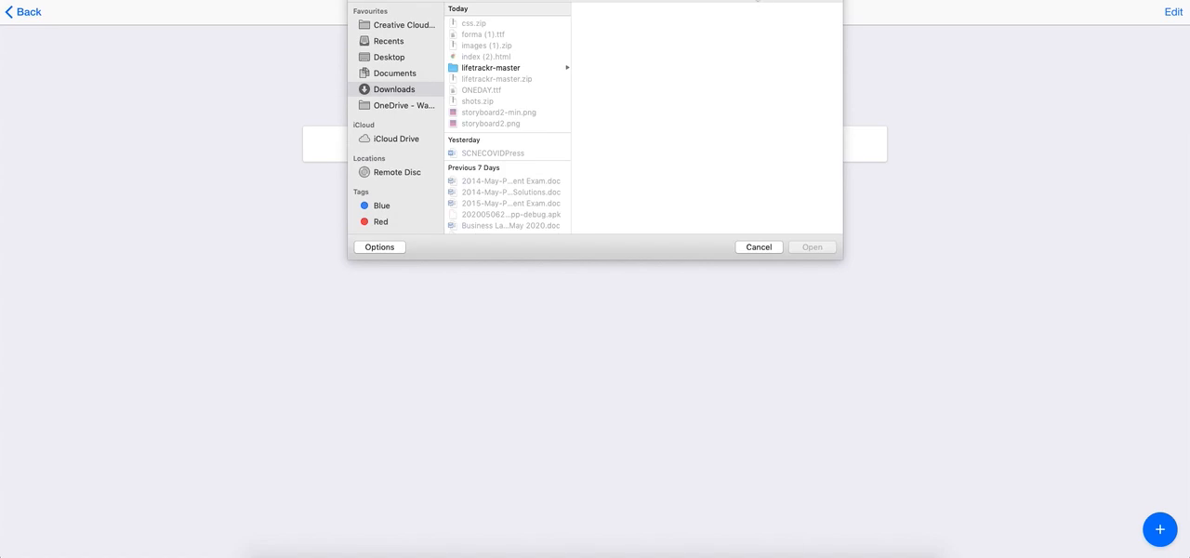
type("tablepaytem")
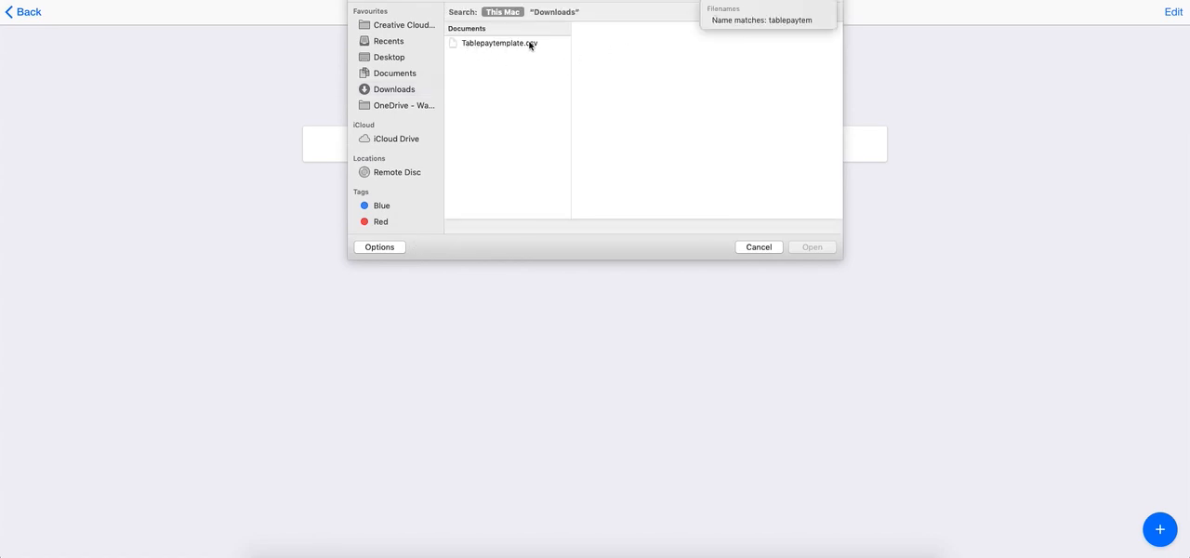
left_click(507, 45)
left_click(507, 46)
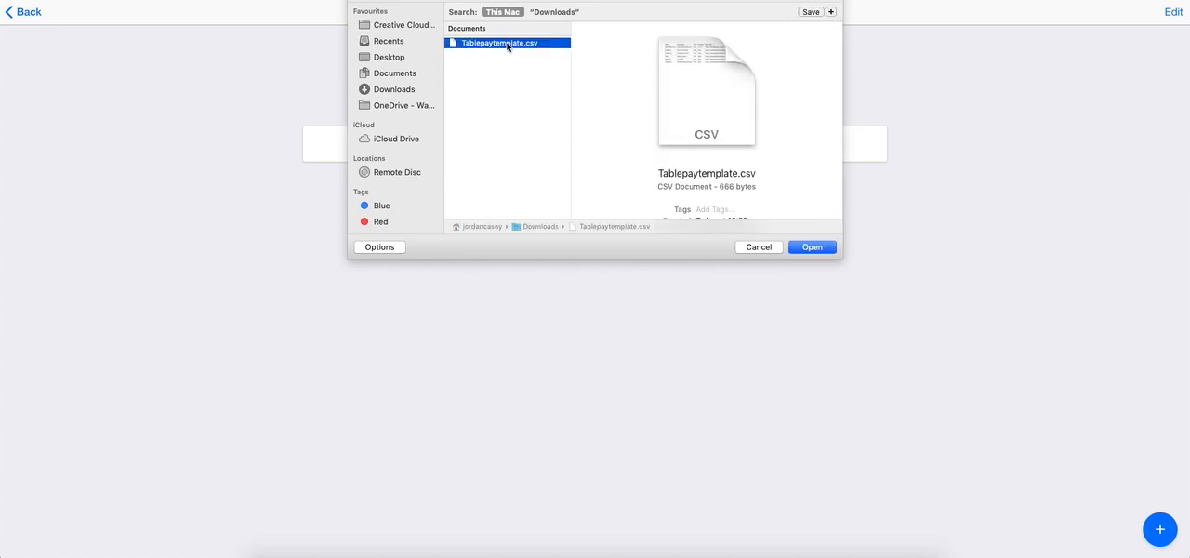
left_click(806, 247)
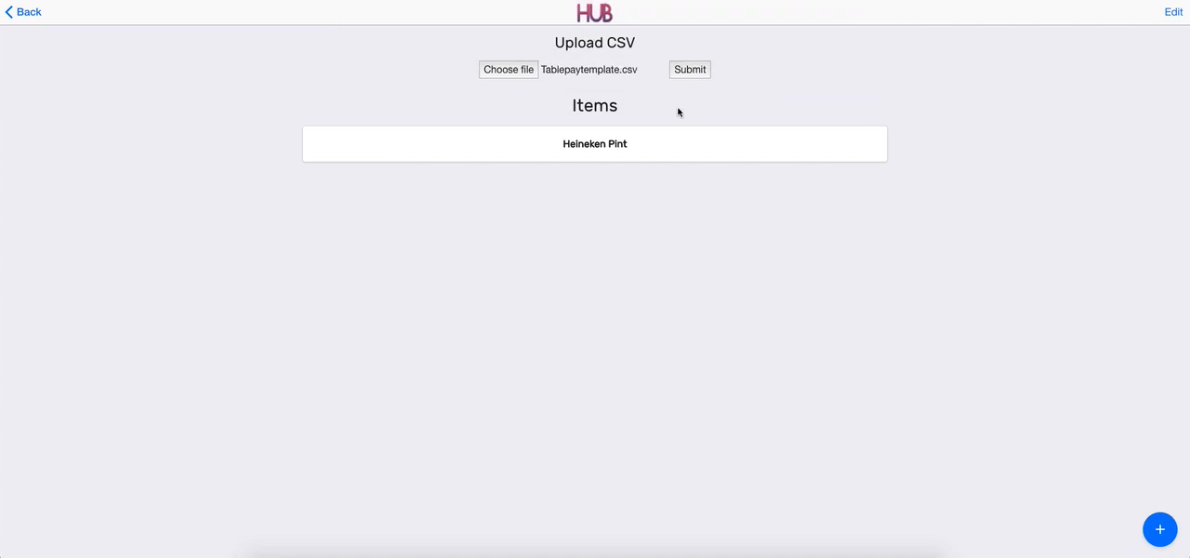
left_click(693, 73)
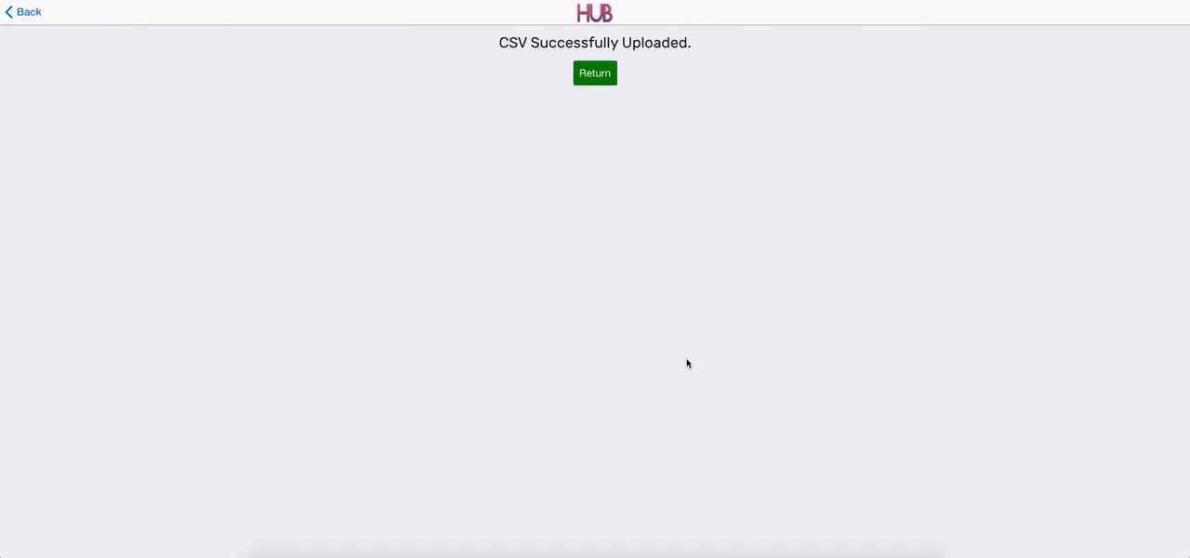
left_click(595, 73)
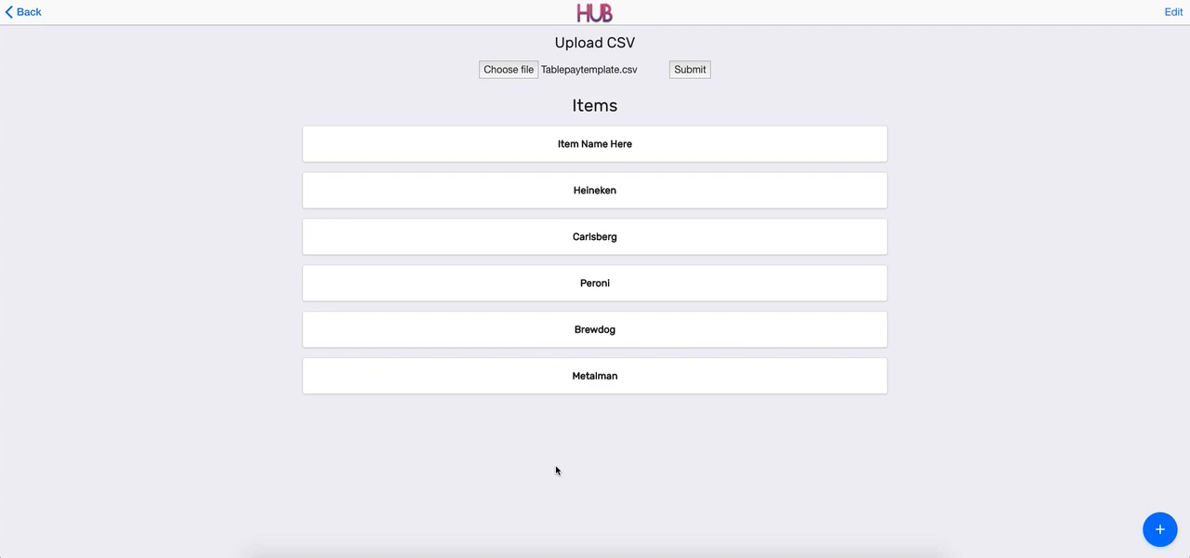
Check the details of the imported Heineken item and go back to the item list.
left_click(568, 199)
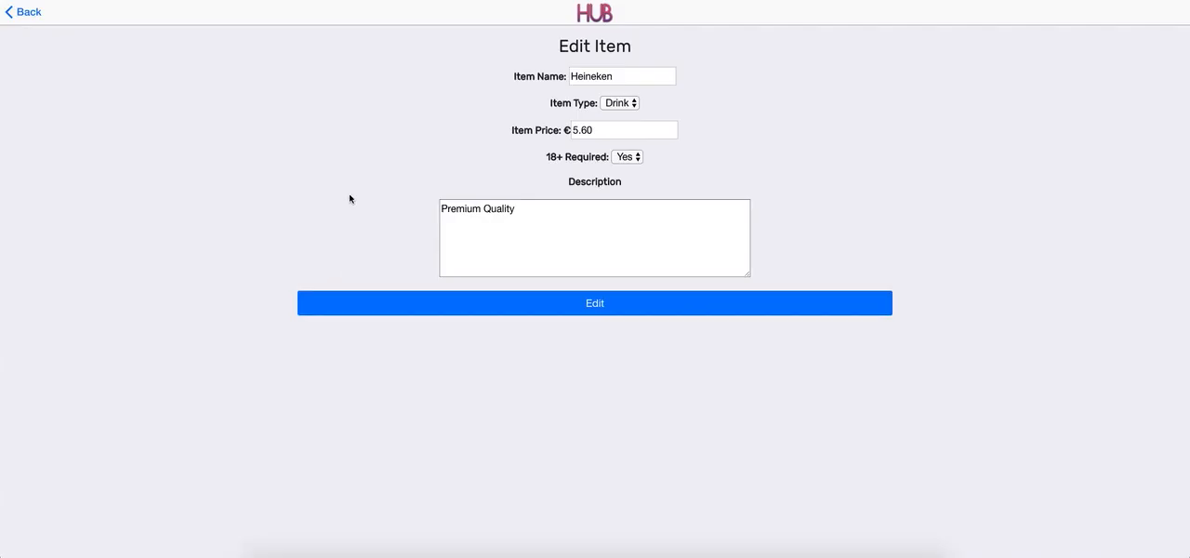
left_click(40, 14)
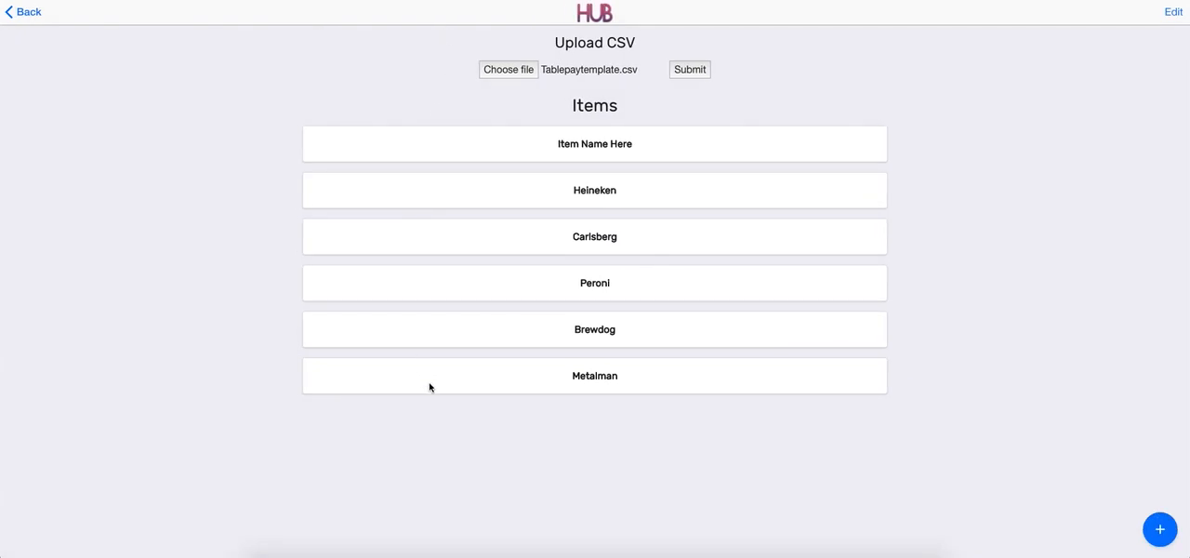